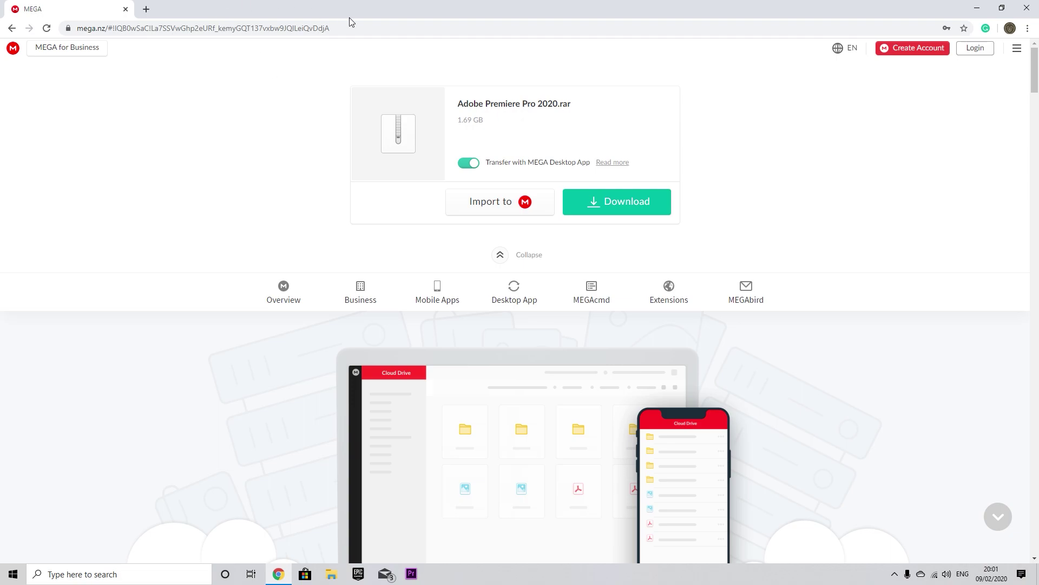
Step: Select the MEGA link and download the 1.69 GB Adobe Premiere Pro 2020.rar to MEGAsync
drag(333, 29, 26, 15)
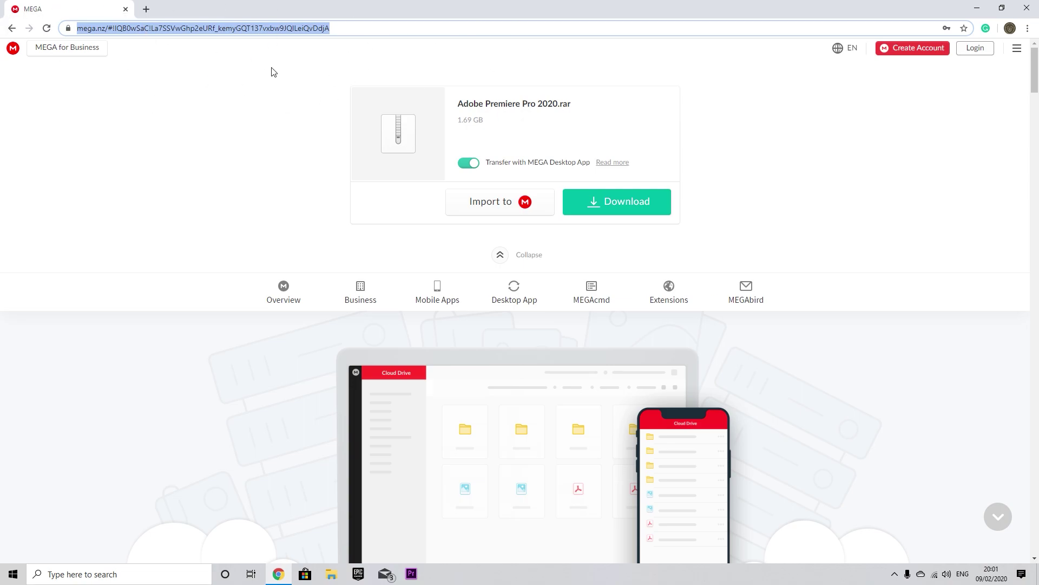
click(596, 203)
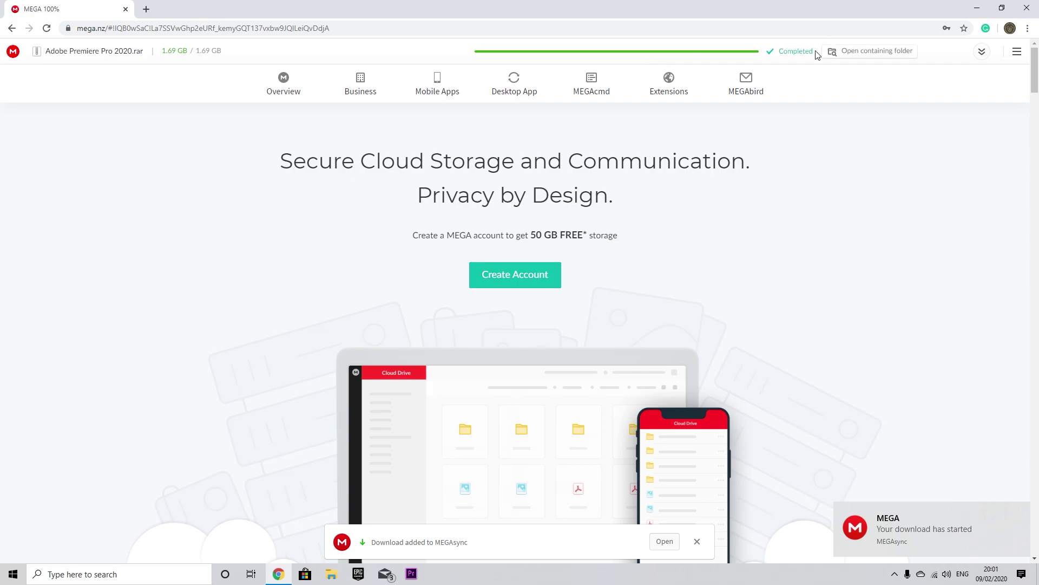
Step: Locate the downloaded rar on hdd (D:), then launch ZipExtractor from Windows search
click(873, 51)
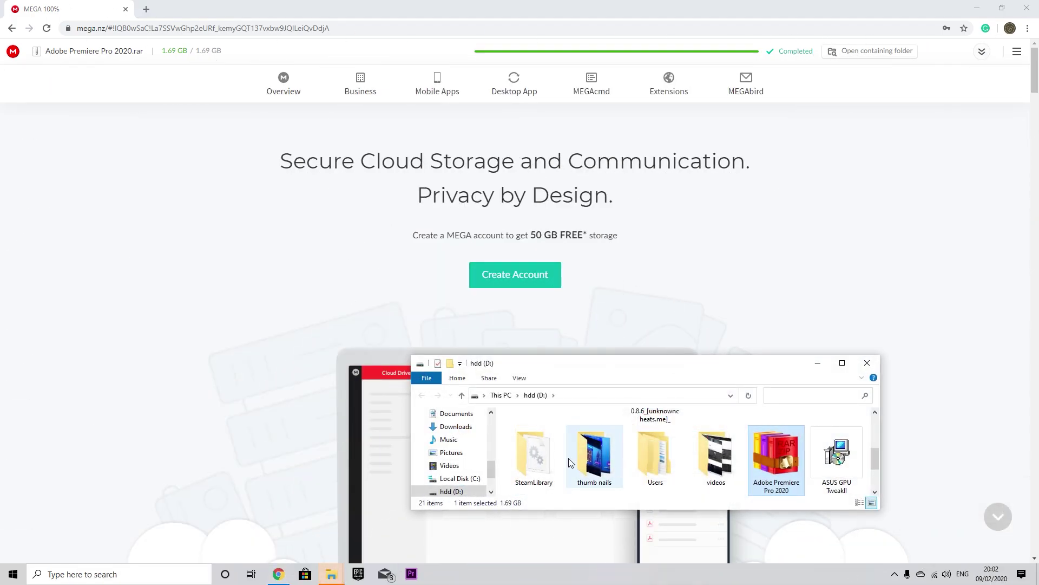
scroll(650, 455, up, 3)
scroll(731, 471, up, 3)
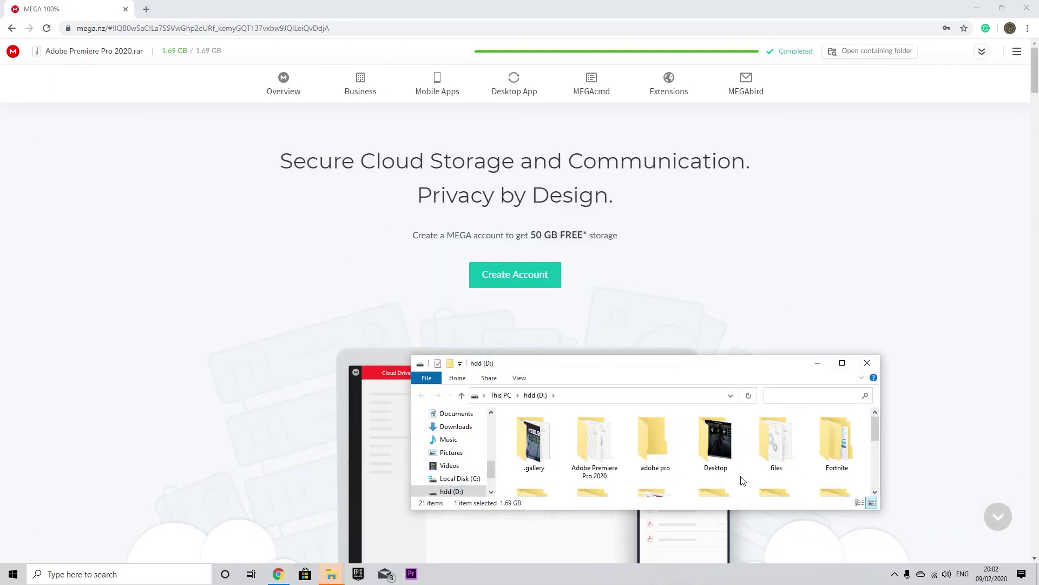
scroll(741, 481, down, 3)
right_click(785, 452)
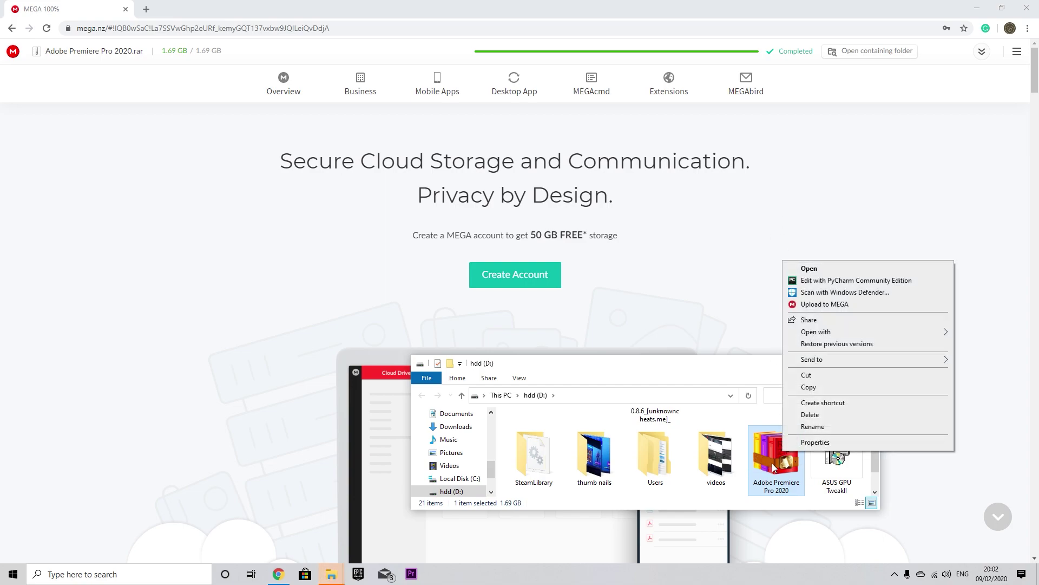
click(772, 463)
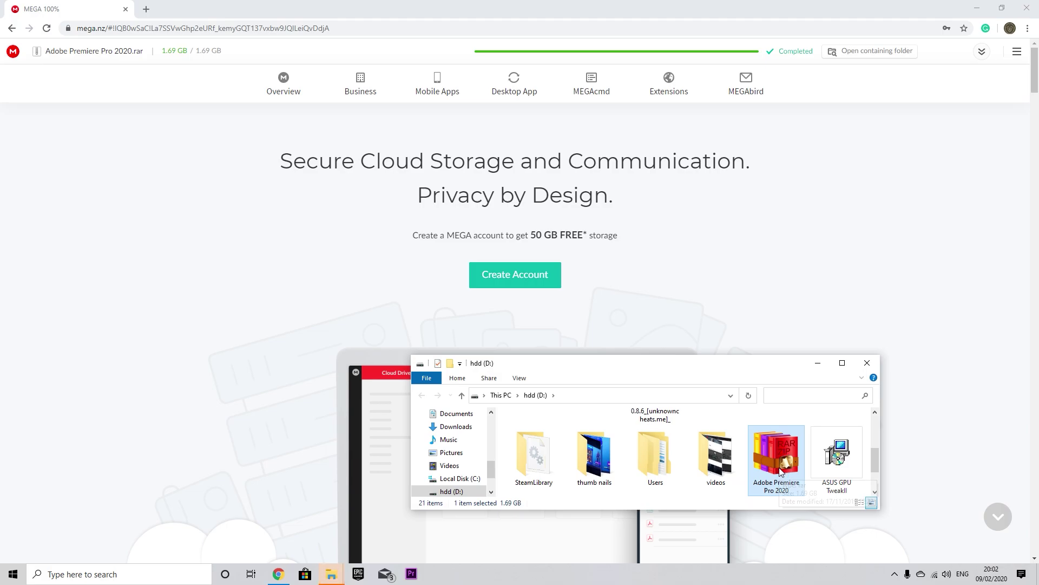
key(super)
text(zipExtractor)
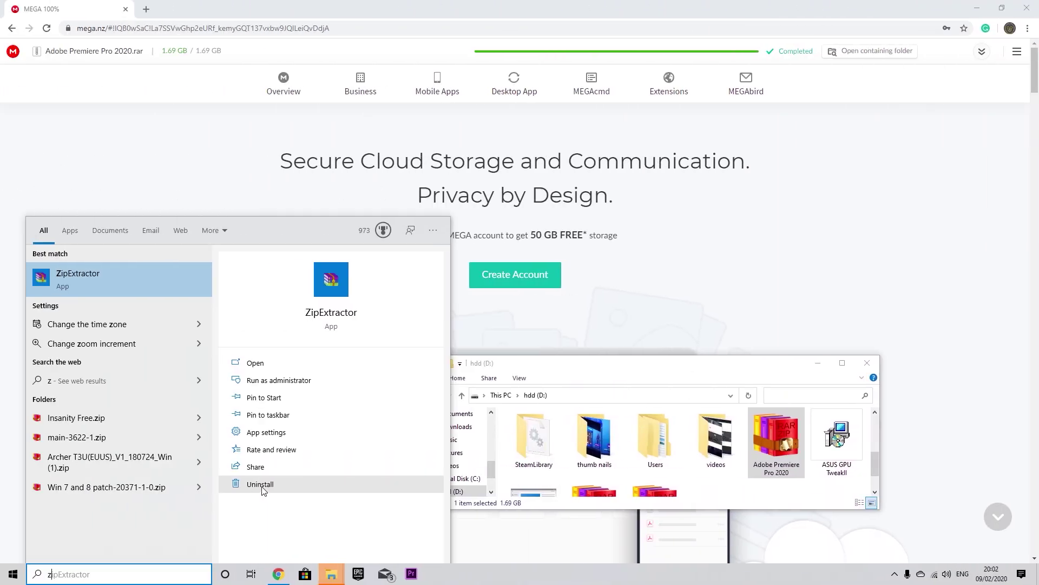
click(112, 274)
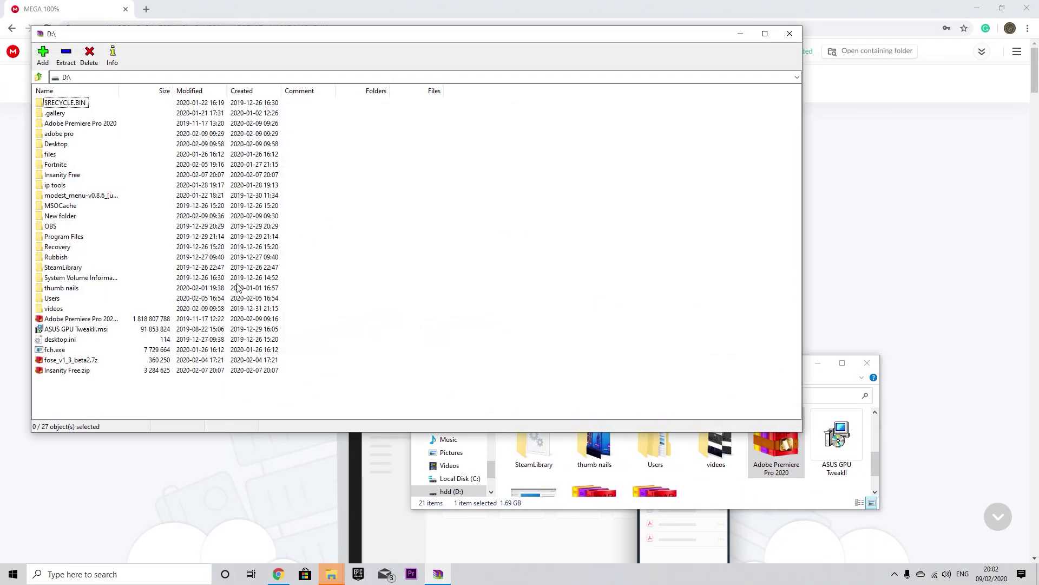
Step: Extract the Adobe Premiere Pro 2020 folder to D:\, declining to replace the existing image file
double_click(79, 319)
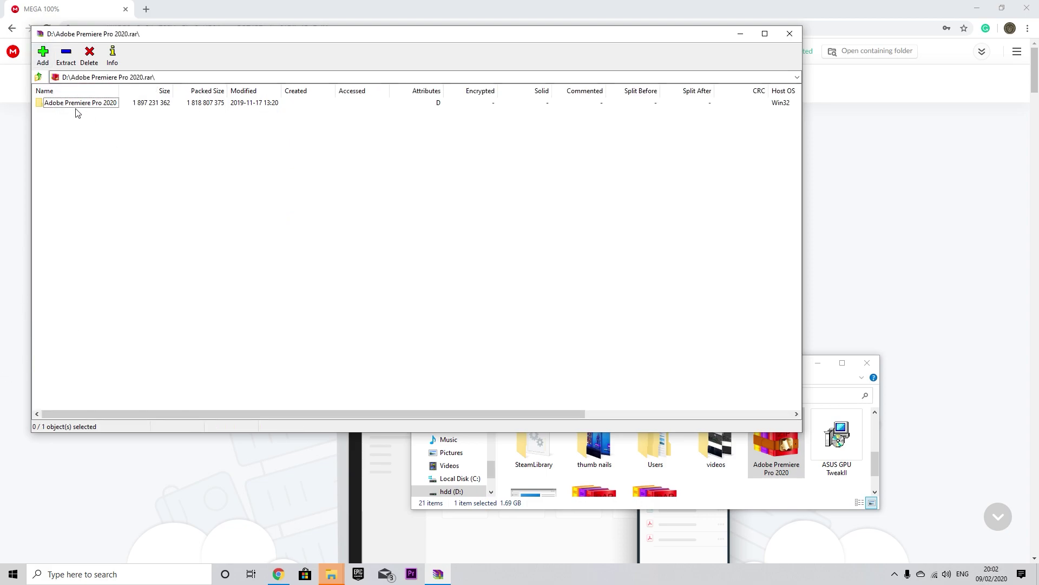
click(78, 104)
click(66, 55)
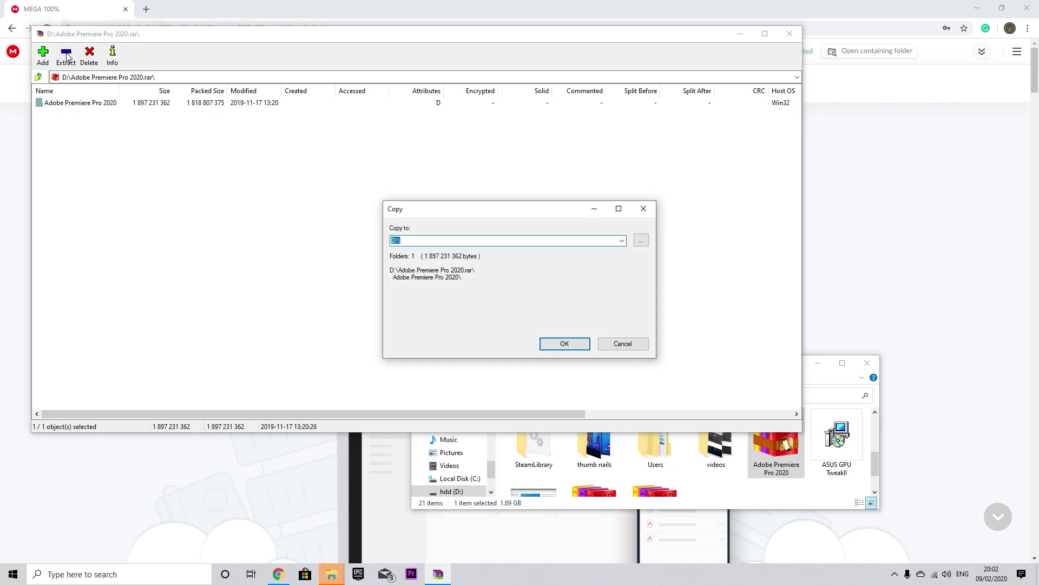
click(572, 348)
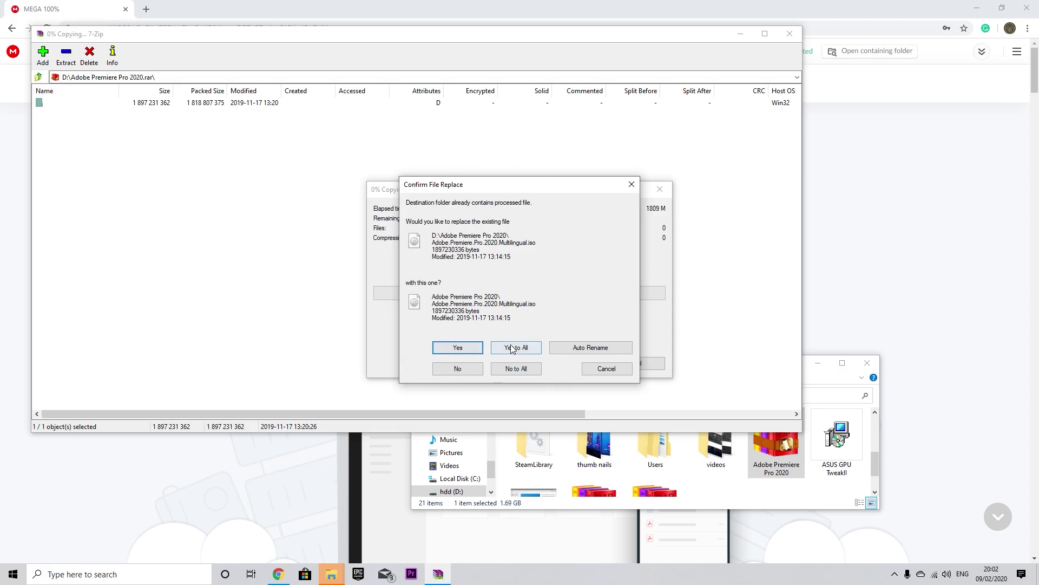
click(606, 368)
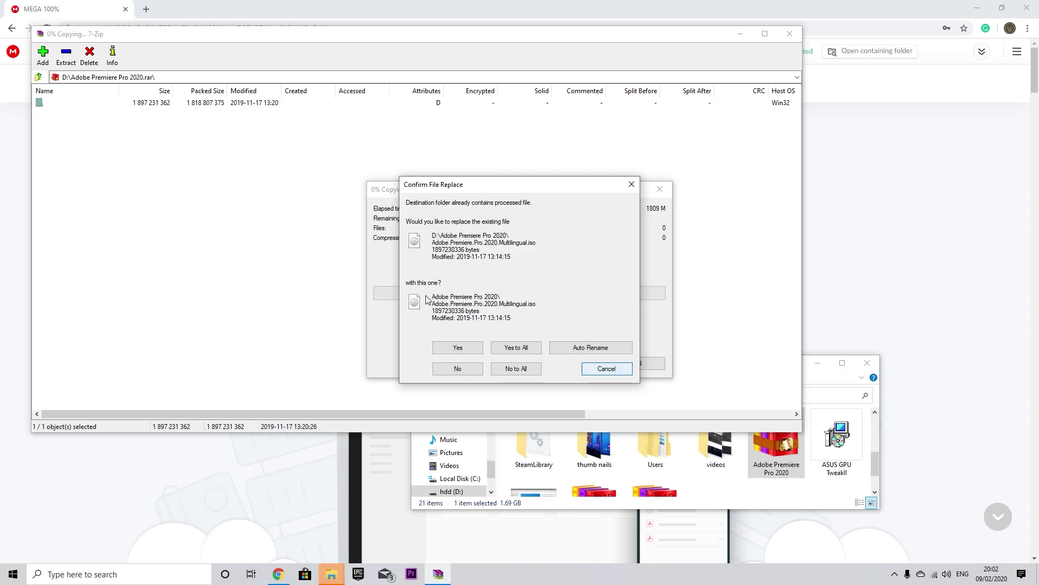
click(610, 370)
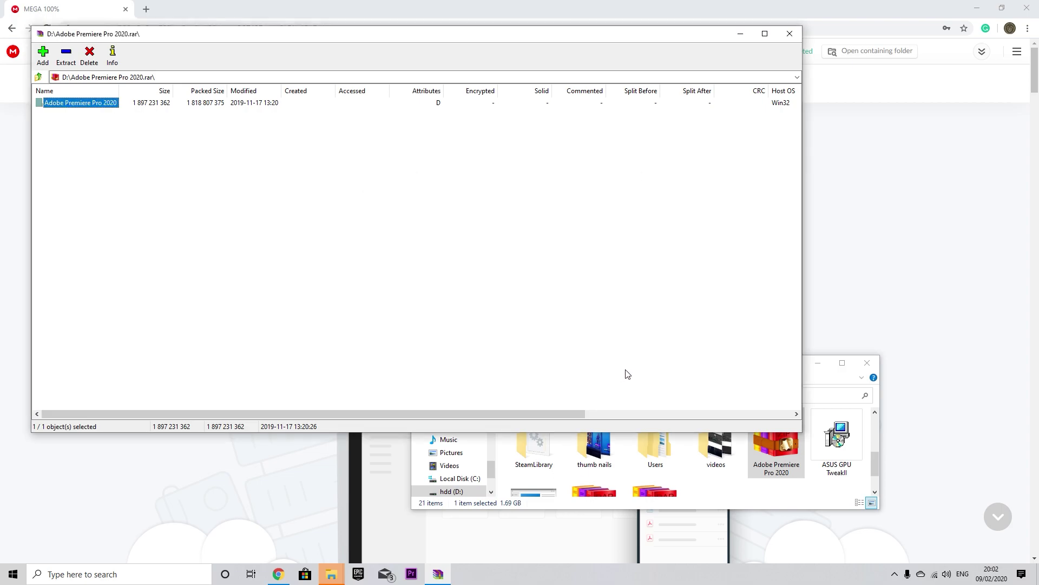
Step: Close 7-Zip, mount the Premiere Pro disc image as drive E, and bring up autoplay's context menu
click(790, 34)
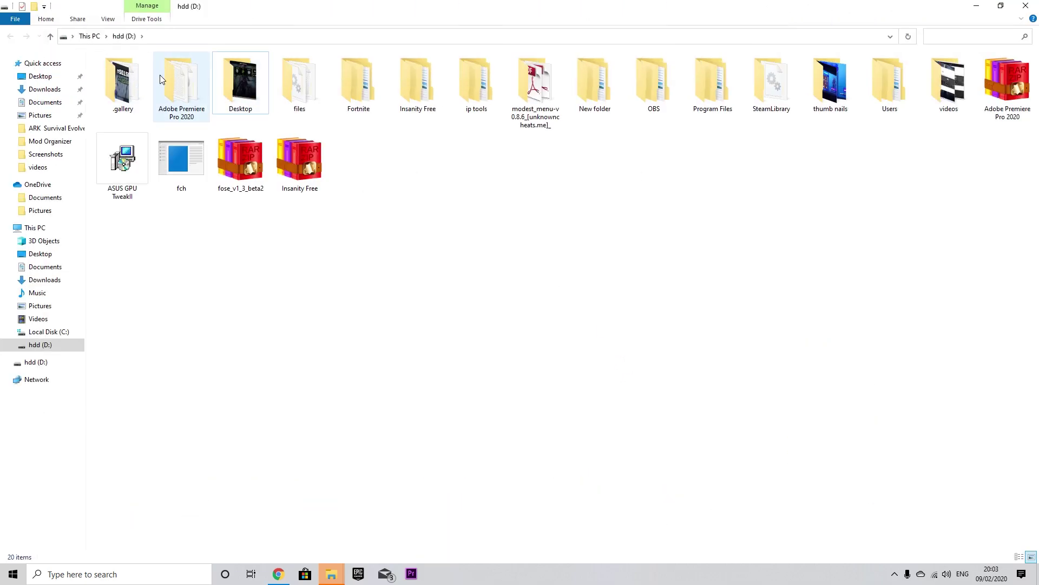
click(181, 82)
double_click(177, 72)
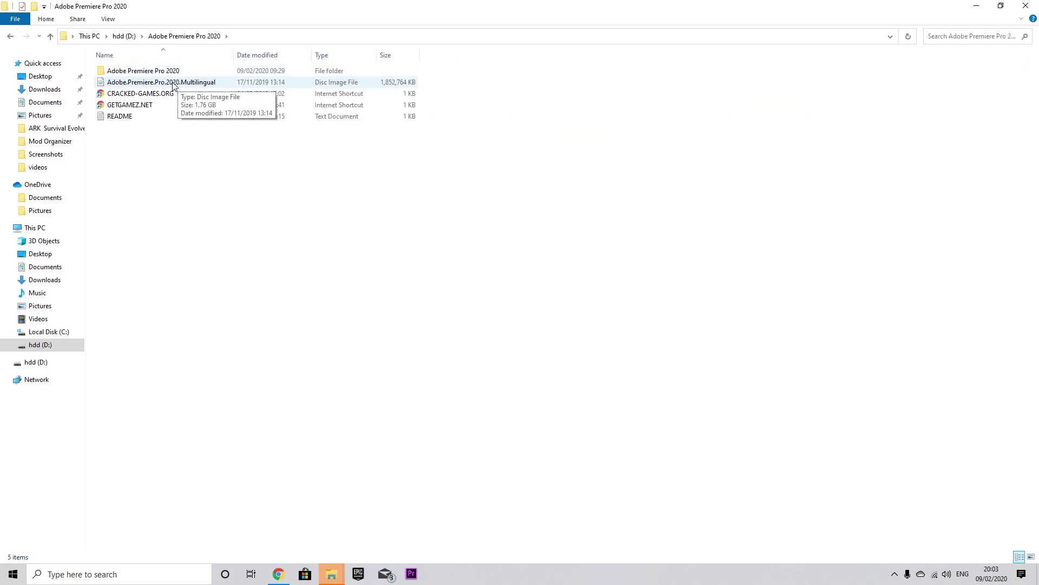
double_click(173, 82)
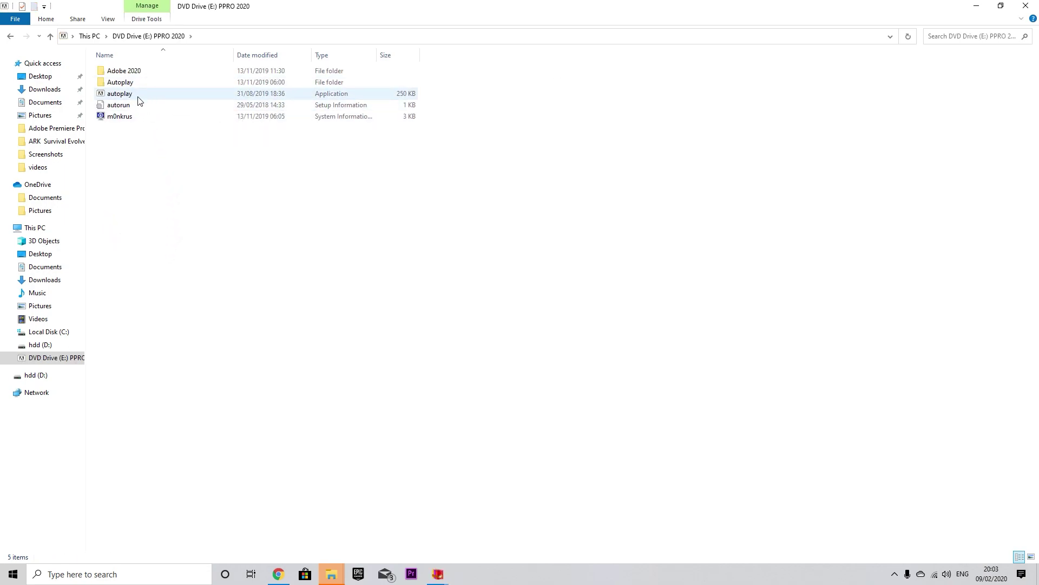
right_click(135, 98)
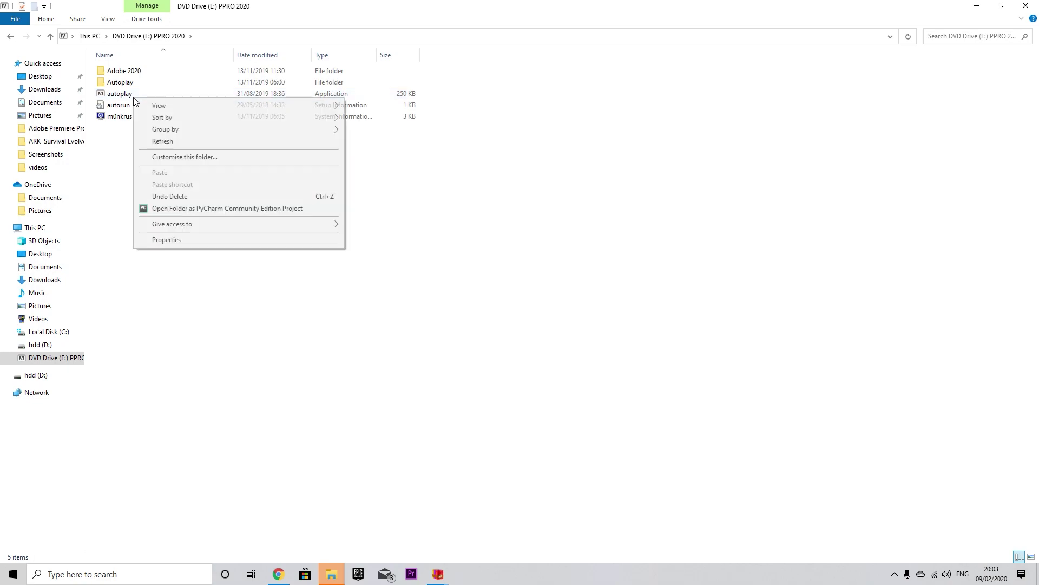
right_click(118, 94)
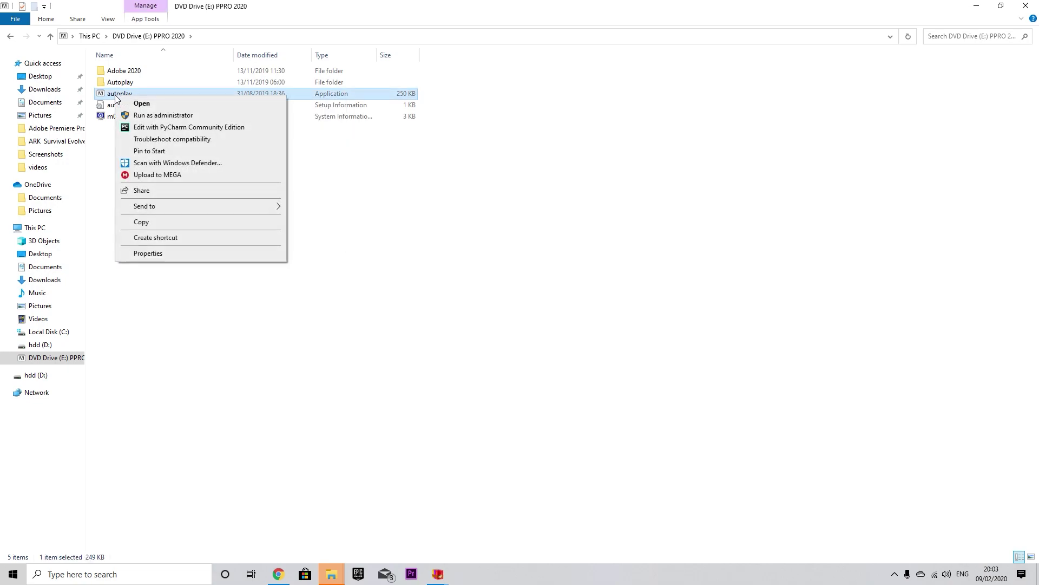
Step: Run autoplay as administrator, install with English (International) at the existing location, then quit the installer
click(139, 116)
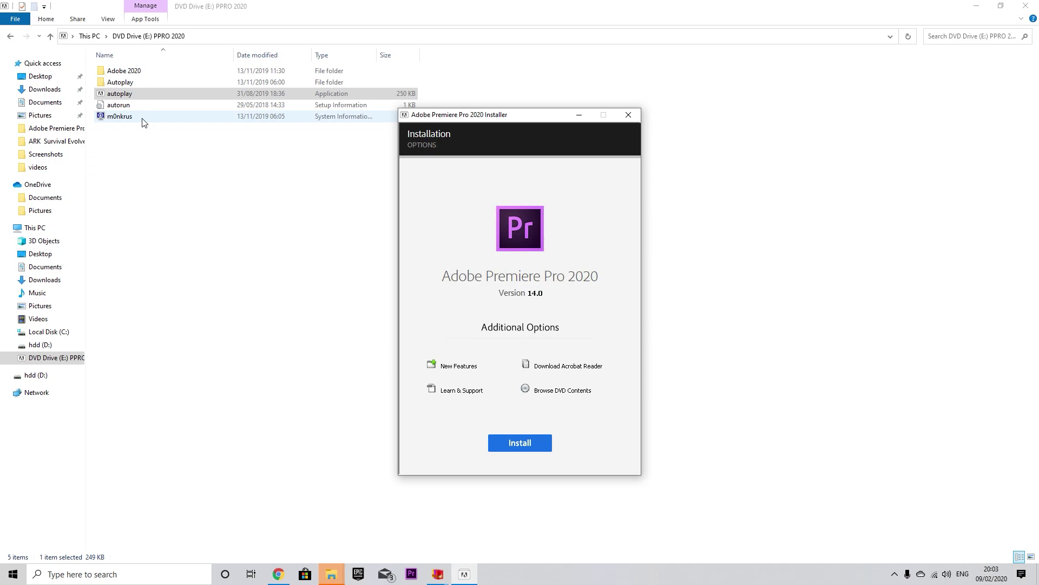
click(532, 445)
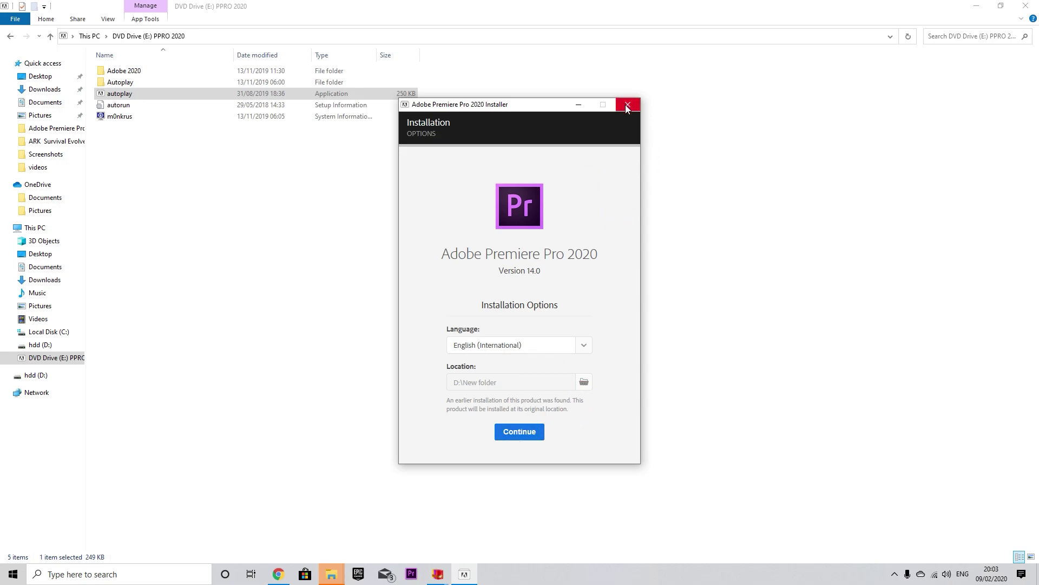
click(512, 436)
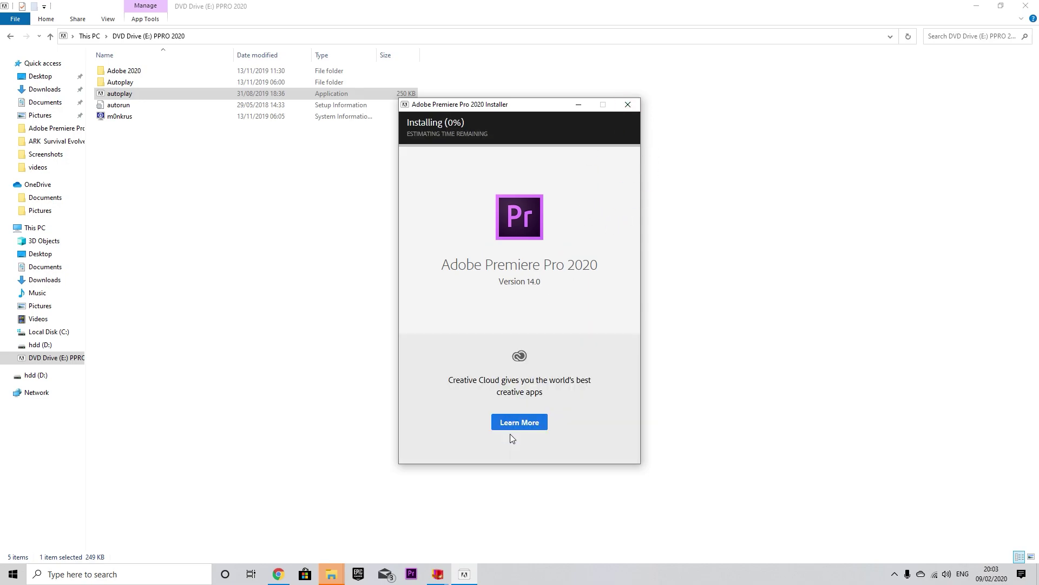
click(627, 105)
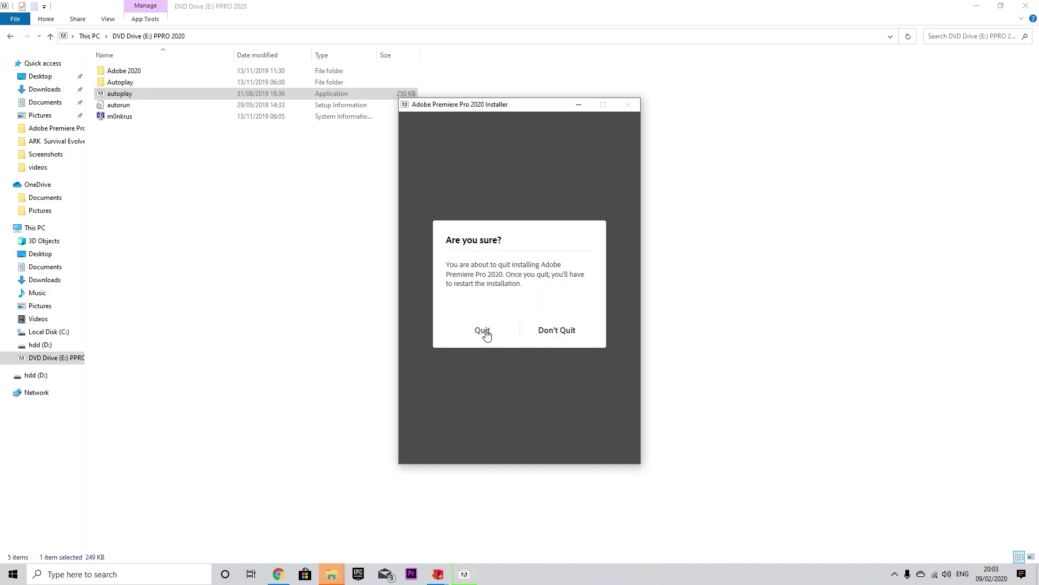
click(482, 330)
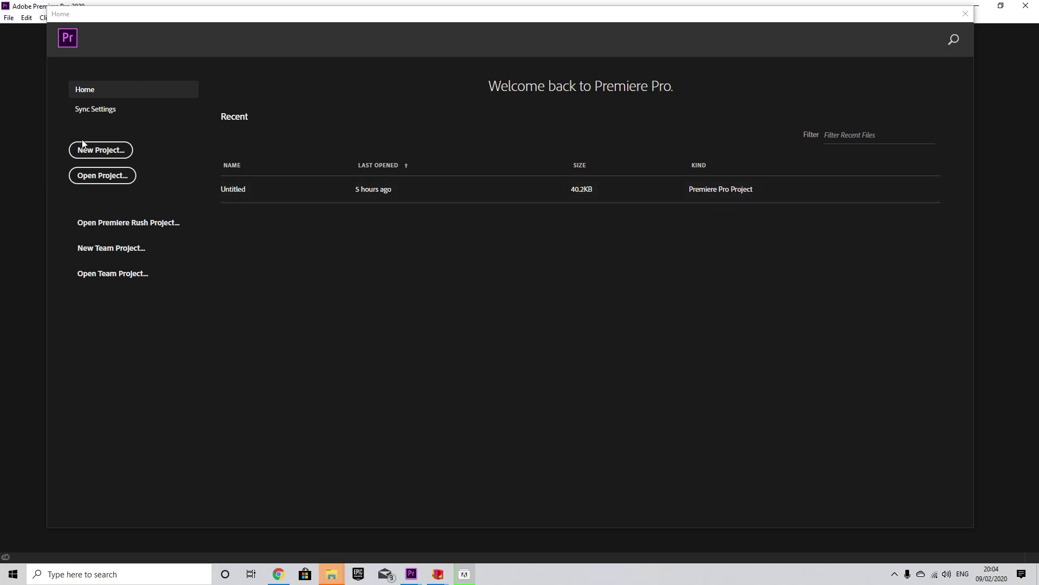
Step: Choose New Project on the Premiere Pro Home screen
click(100, 150)
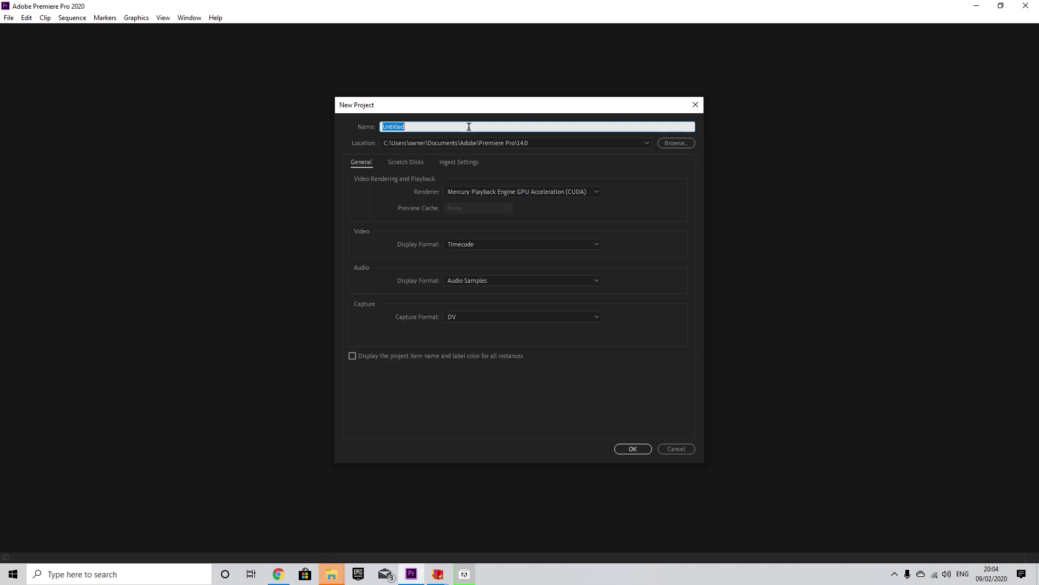
Step: Clear the Untitled name, keeping GPU Acceleration renderer and Timecode video display format
key(BackSpace)
text(how to get adobe premerire pro for free)
click(488, 194)
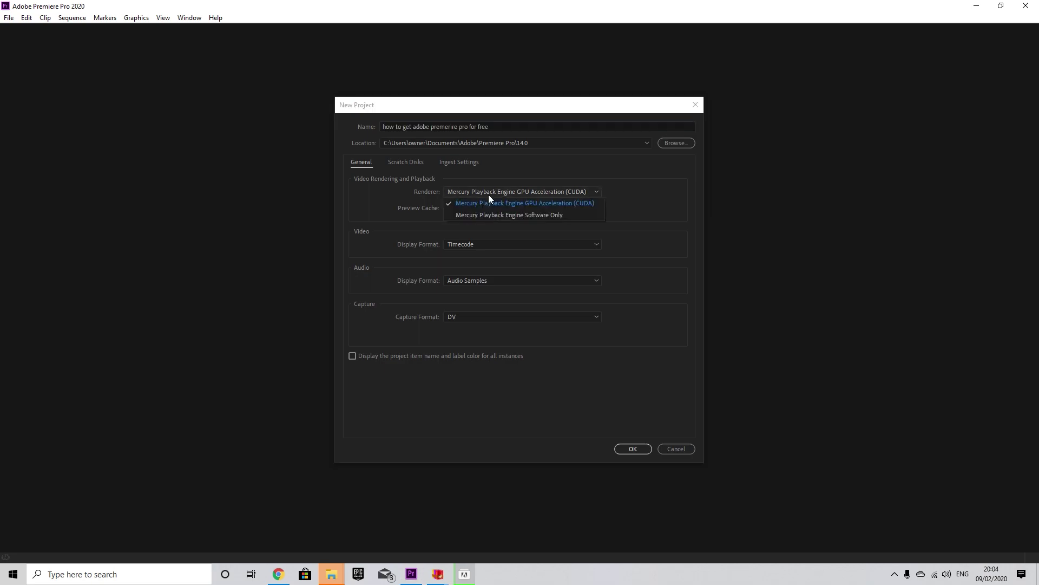
click(488, 194)
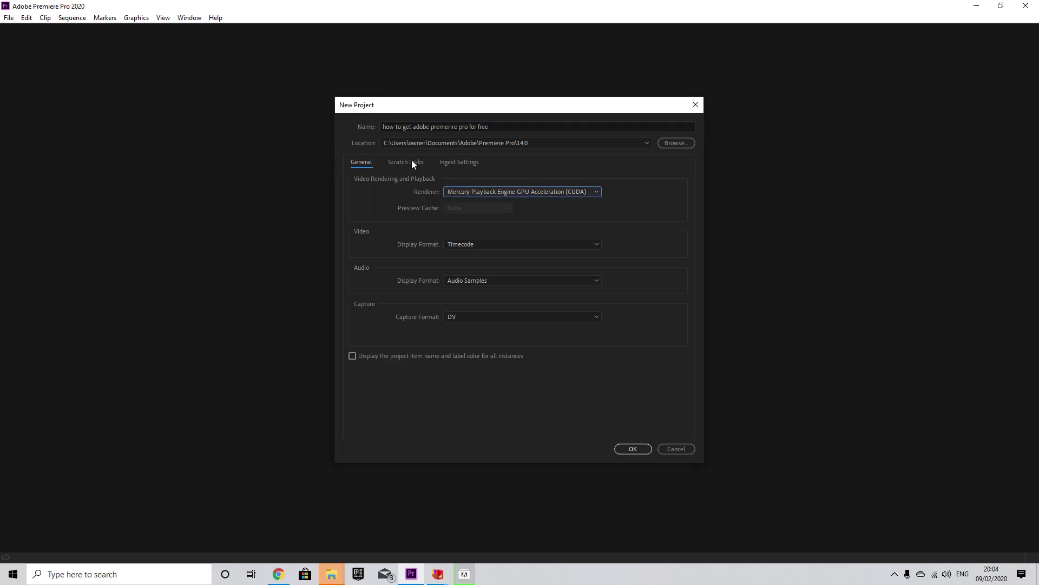
click(484, 246)
click(484, 245)
click(487, 280)
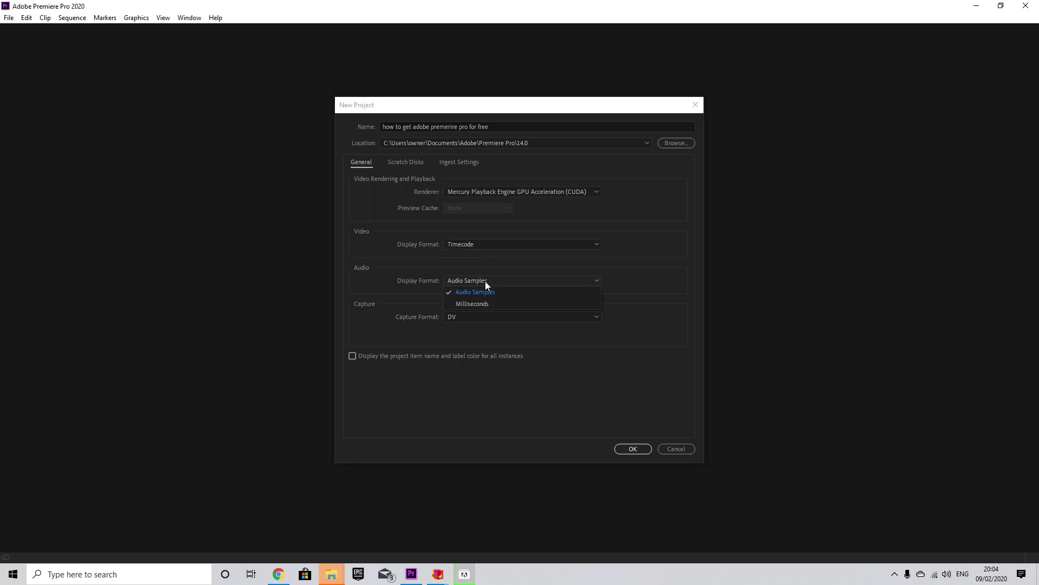
Step: Set Capture Format to HDV, review the Scratch Disks and Ingest Settings tabs, and create the project
click(488, 317)
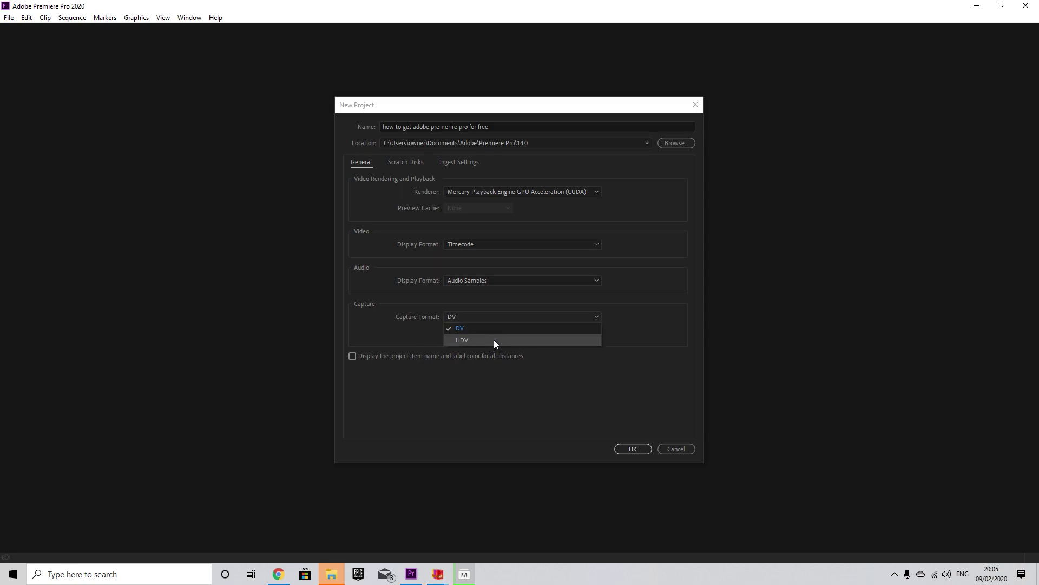
click(495, 340)
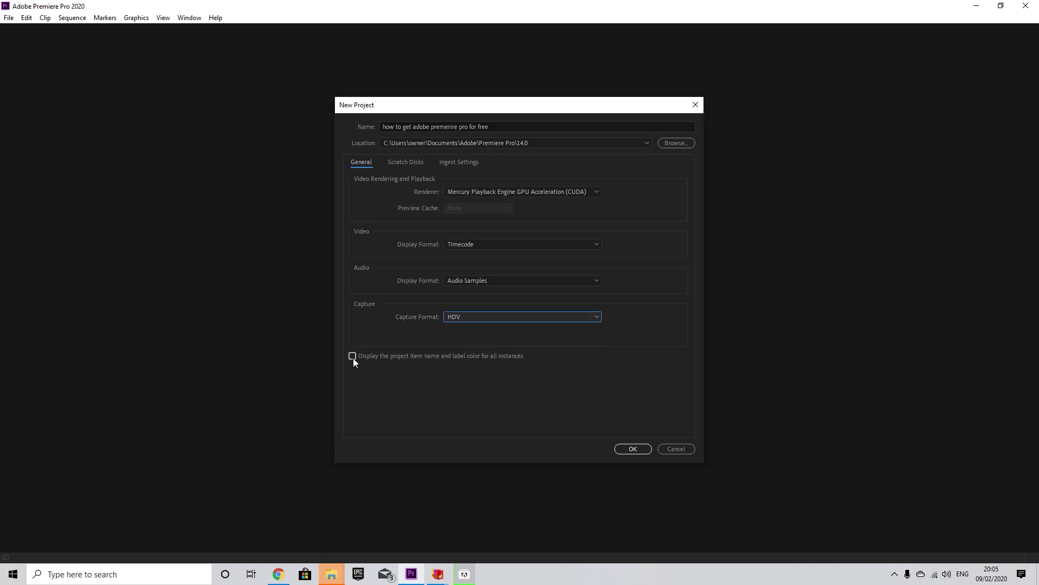
click(406, 162)
click(459, 162)
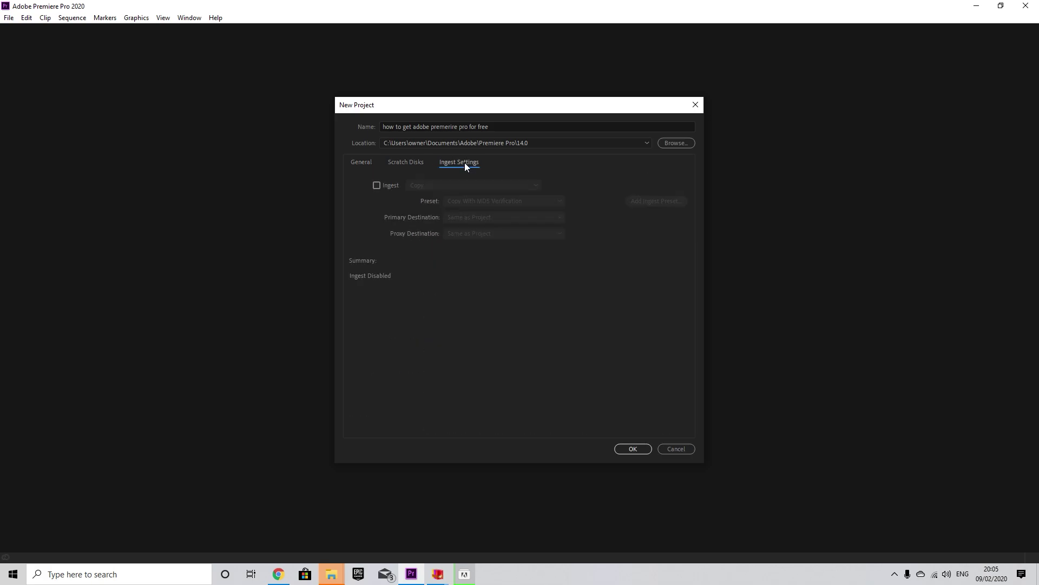
click(360, 163)
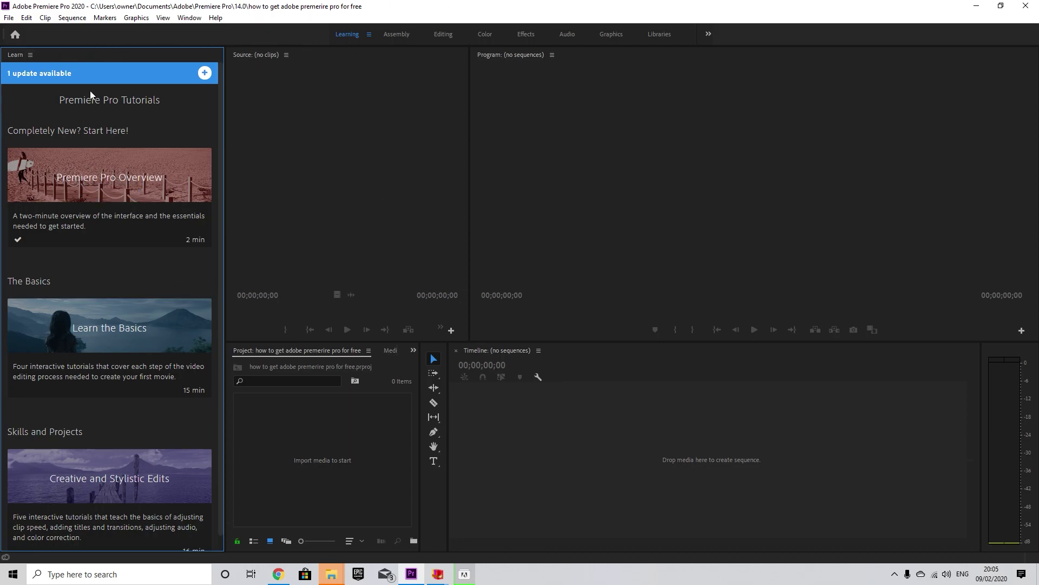
Step: List the Learn panel's new tutorials and download Iceland Projects
click(205, 74)
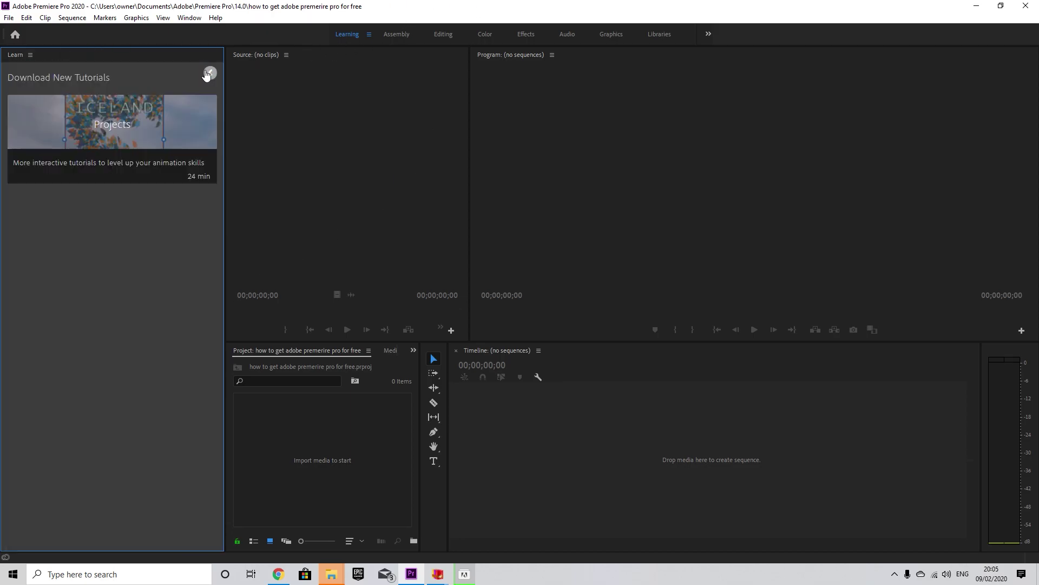
click(109, 130)
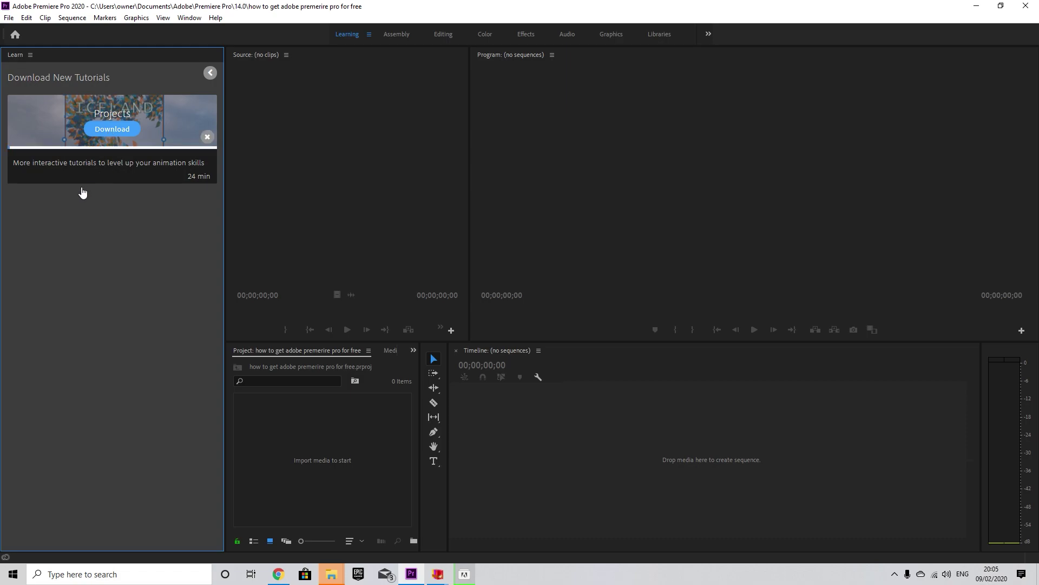